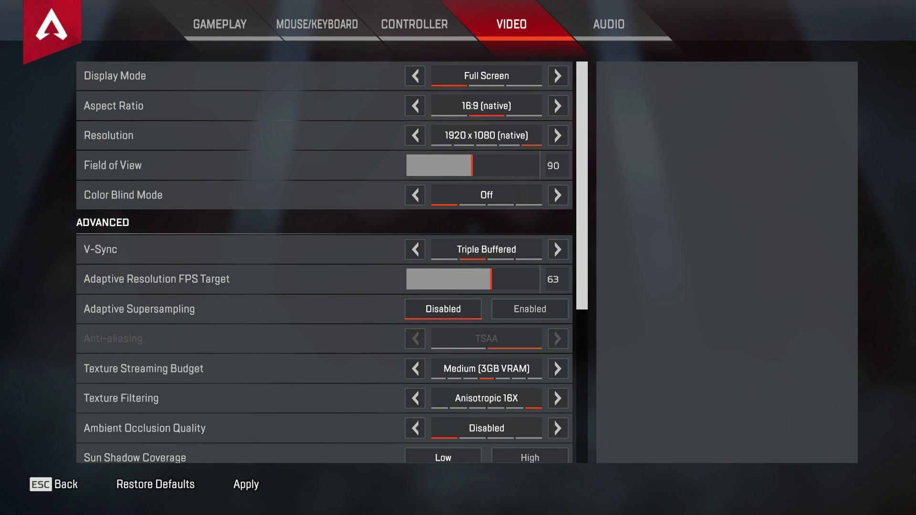
# Discard the unapplied video changes and go to the Gameplay settings.
pyautogui.click(241, 30)
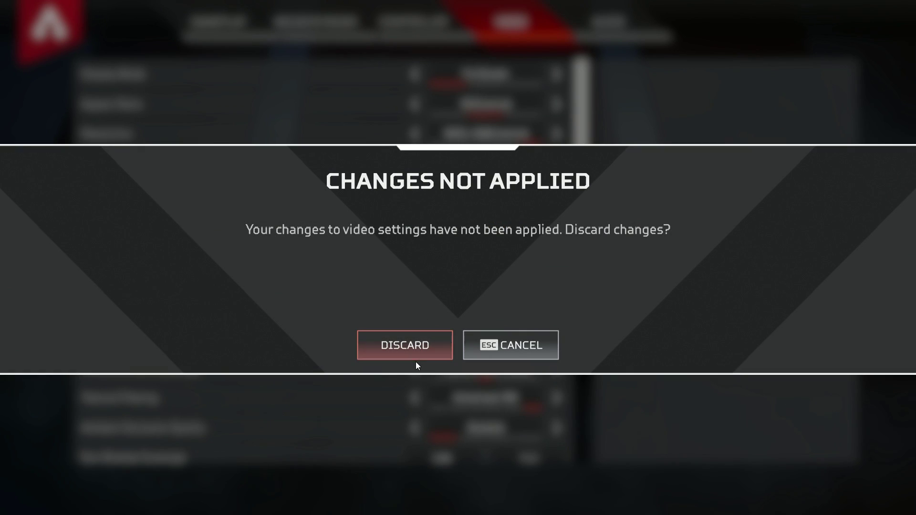
pyautogui.click(490, 347)
pyautogui.click(247, 487)
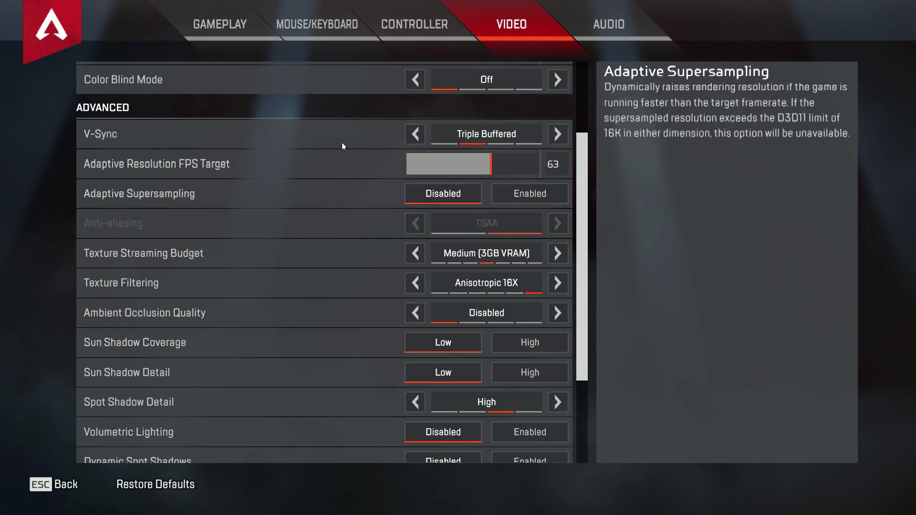
pyautogui.click(248, 25)
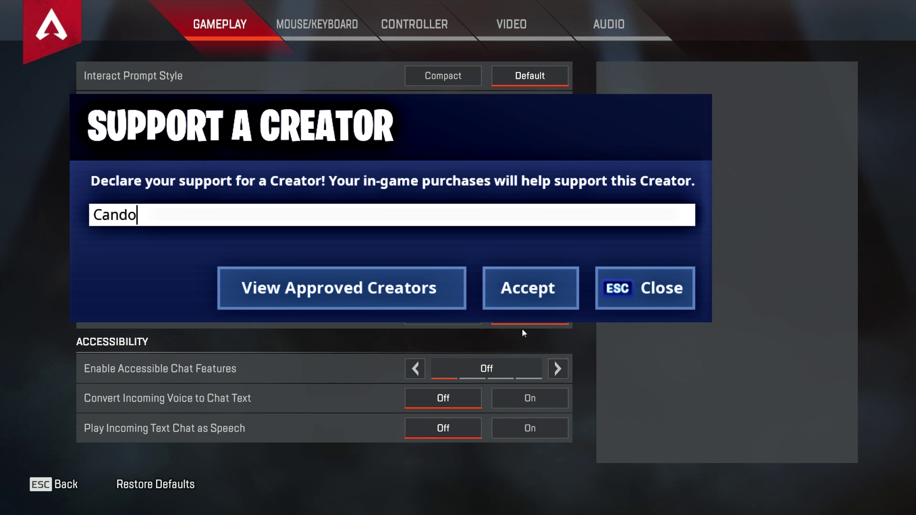
# Show the Mouse/Keyboard settings with sensitivity 5.0 and the key binds.
pyautogui.click(319, 33)
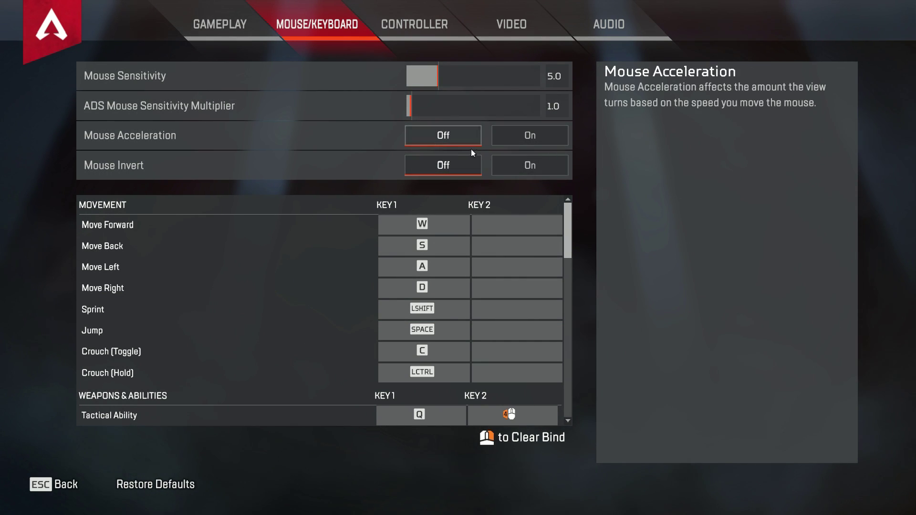
# Browse the key binds and Controller options, then return to the Video tab.
pyautogui.scroll(-10, 561, 399)
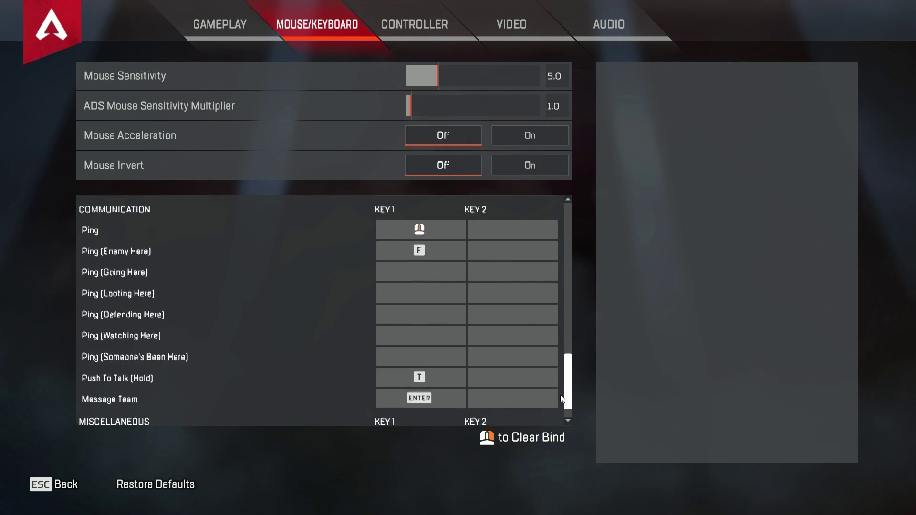
pyautogui.moveTo(565, 401); pyautogui.dragTo(567, 227)
pyautogui.click(400, 32)
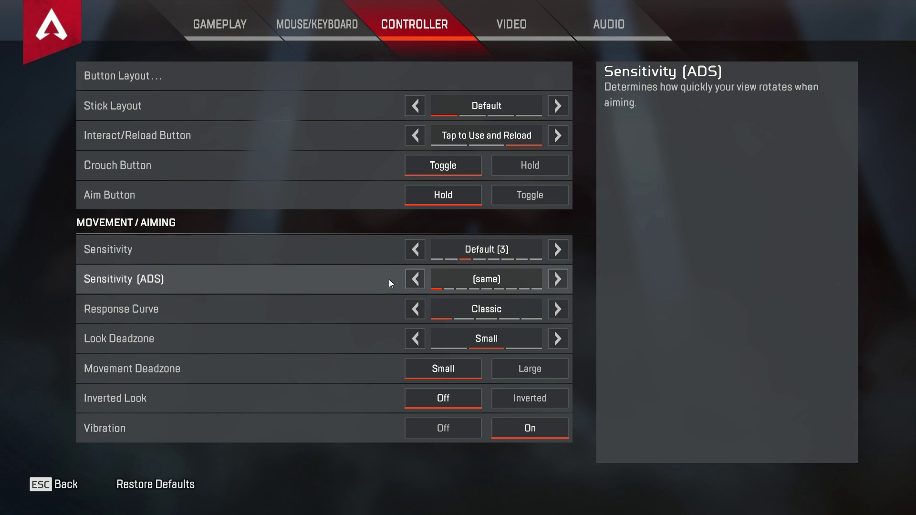
pyautogui.click(513, 27)
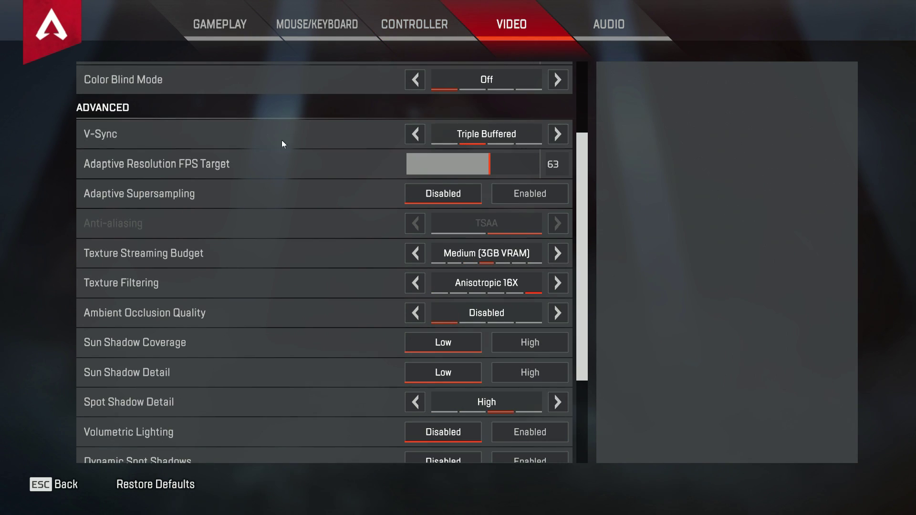
# Apply Borderless Window display mode, then Windowed display mode.
pyautogui.moveTo(580, 219); pyautogui.dragTo(568, 89)
pyautogui.click(556, 77)
pyautogui.click(556, 77)
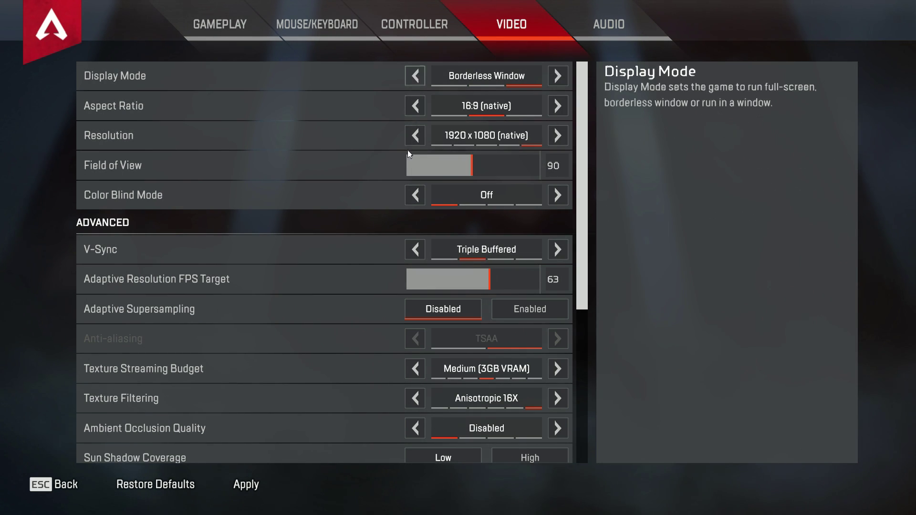
pyautogui.click(245, 484)
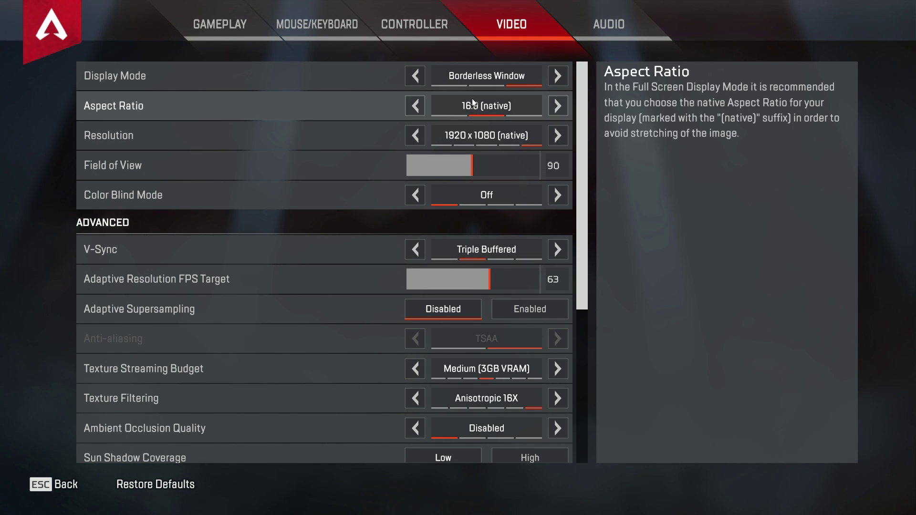
pyautogui.click(416, 78)
pyautogui.click(246, 484)
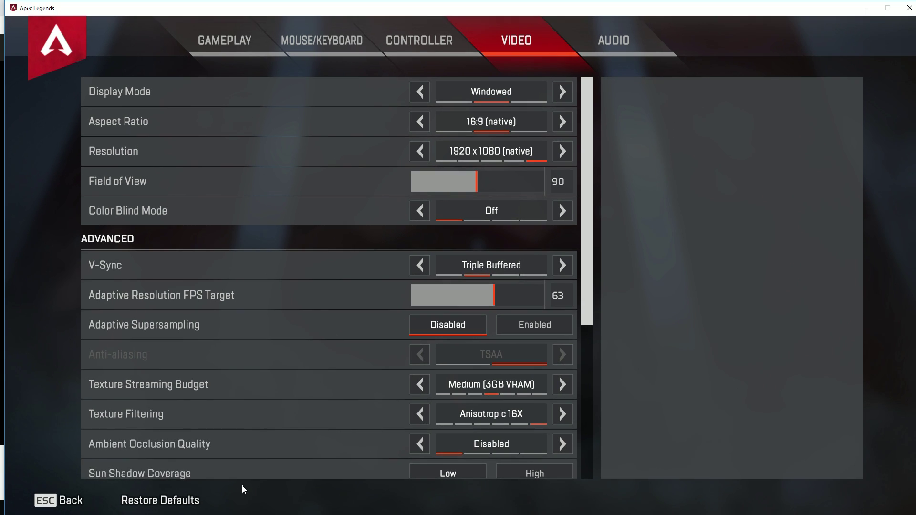
# Restore Full Screen and apply the 4:3 and 5:4 aspect ratio at 1280 x 1024.
pyautogui.click(421, 94)
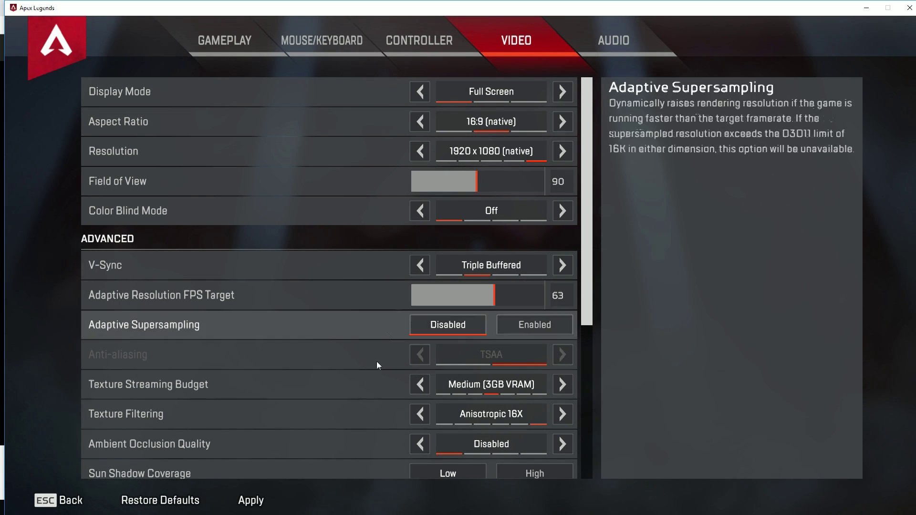
pyautogui.click(251, 500)
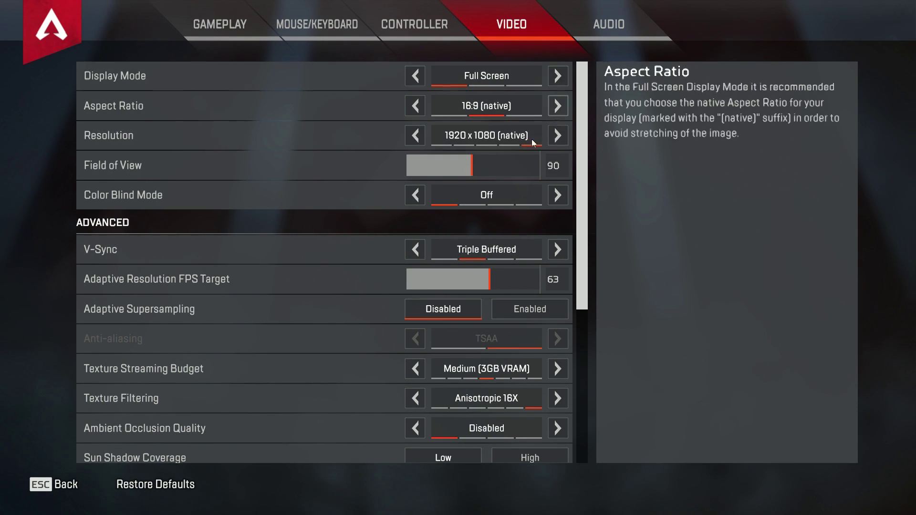
pyautogui.click(422, 111)
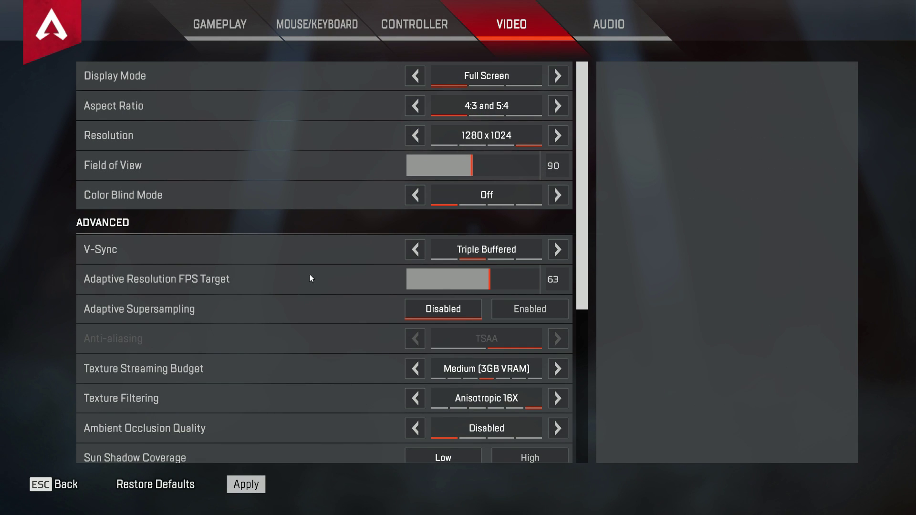
pyautogui.click(246, 484)
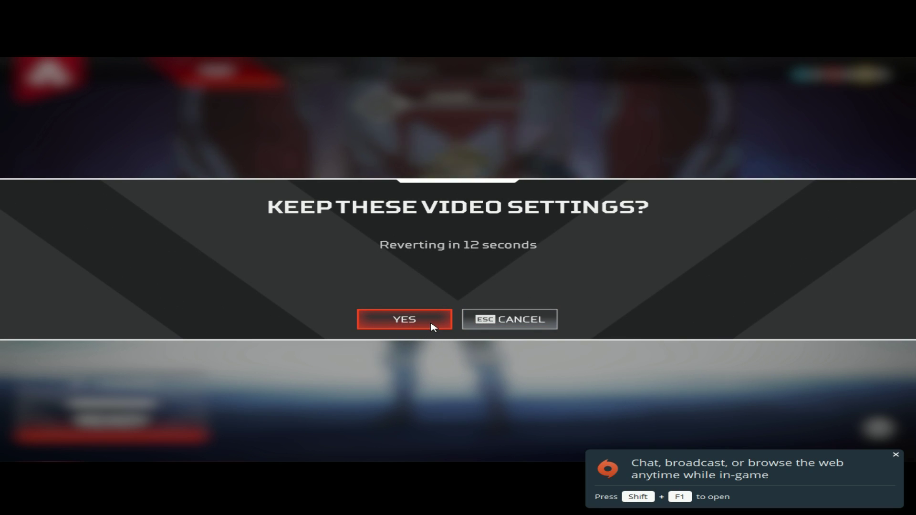
# Cancel the 4:3 video settings to revert, then reopen Settings from the lobby menu.
pyautogui.click(484, 319)
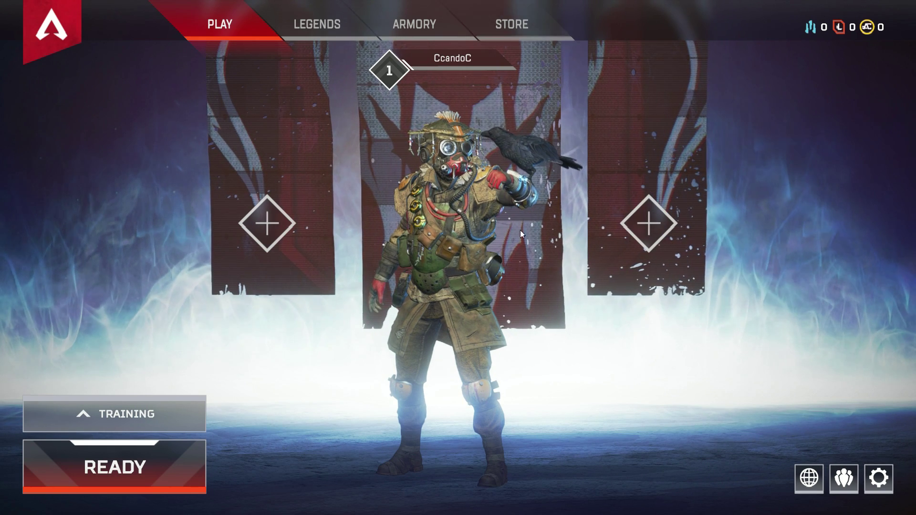
pyautogui.press('Escape')
pyautogui.click(499, 268)
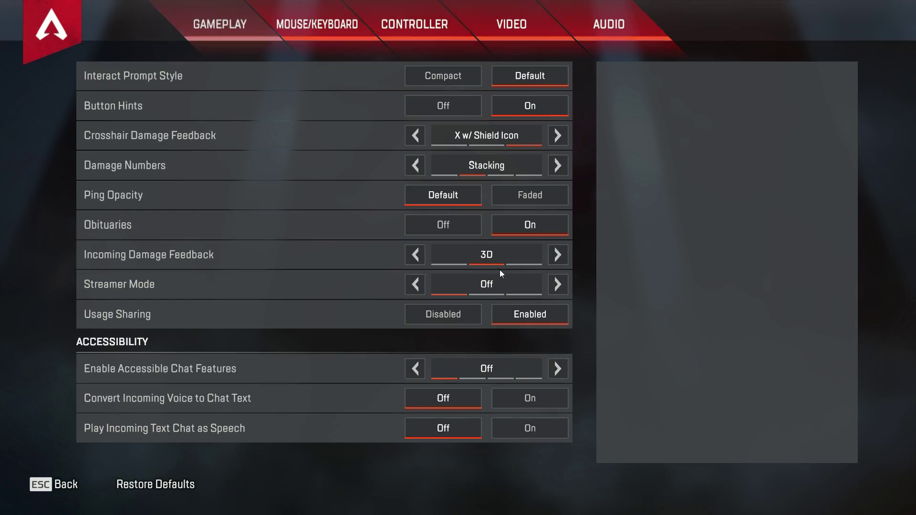
# In Video, try 16:10 aspect ratio and lower the resolution to 1280 x 720.
pyautogui.click(489, 32)
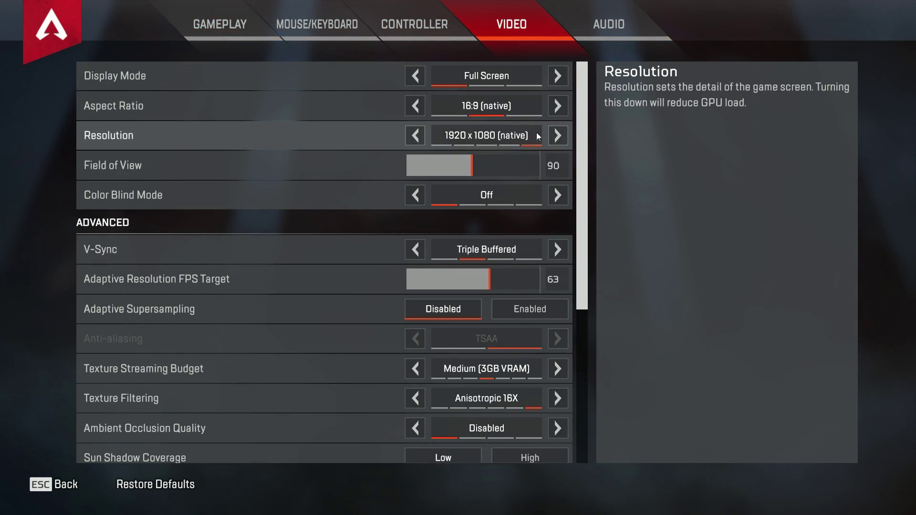
pyautogui.click(557, 106)
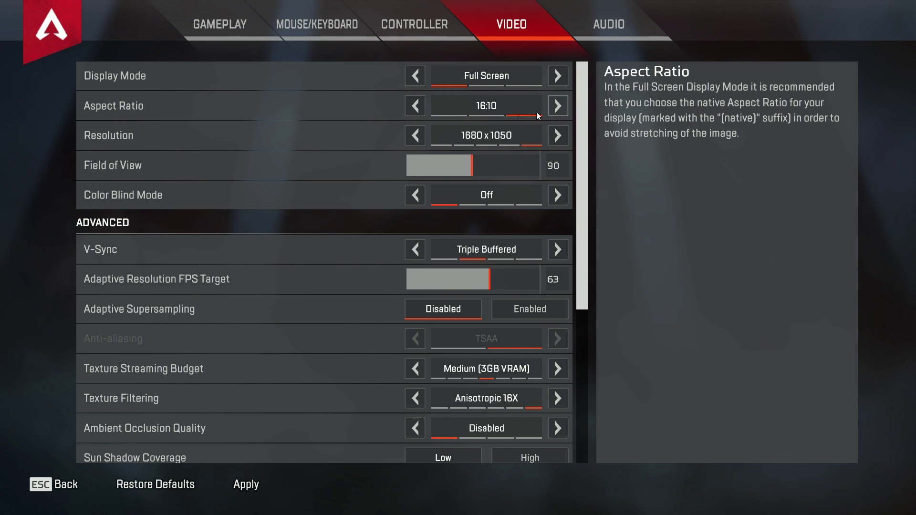
pyautogui.click(414, 111)
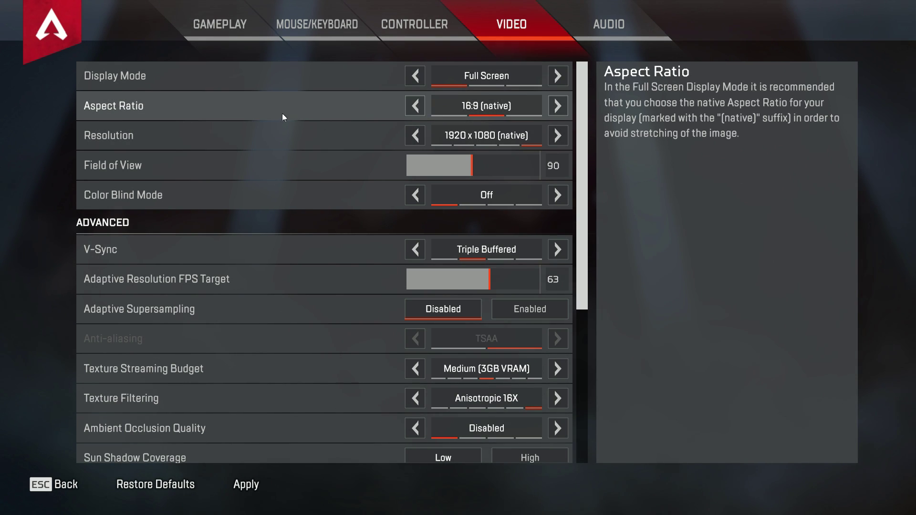
pyautogui.click(417, 139)
pyautogui.click(416, 140)
pyautogui.click(416, 139)
pyautogui.click(404, 138)
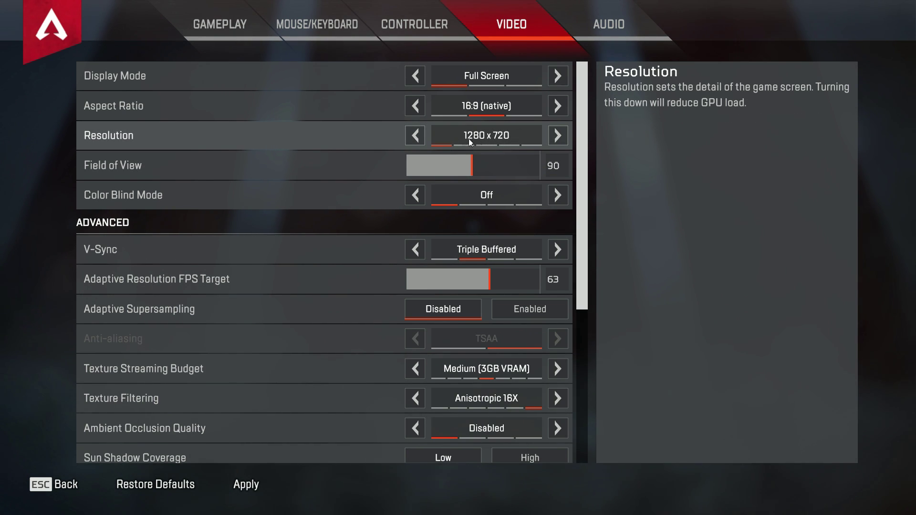
# Step resolution up through 1366 x 768 and 1600 x 900 to 1920 x 1080 native.
pyautogui.click(559, 135)
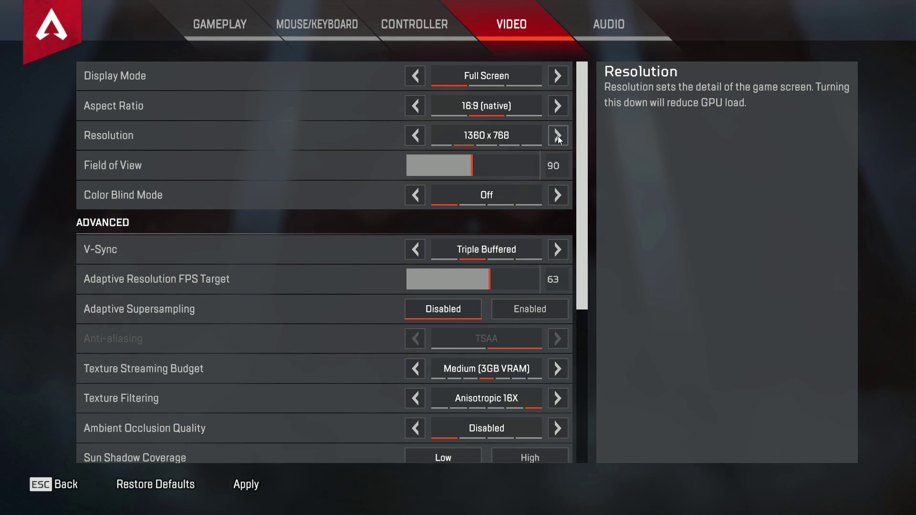
pyautogui.click(558, 137)
pyautogui.click(557, 136)
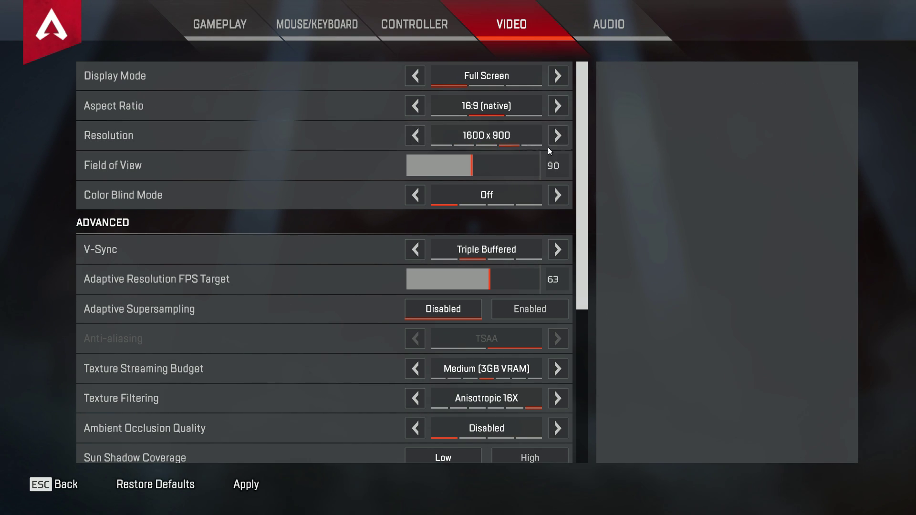
pyautogui.click(449, 138)
pyautogui.click(557, 137)
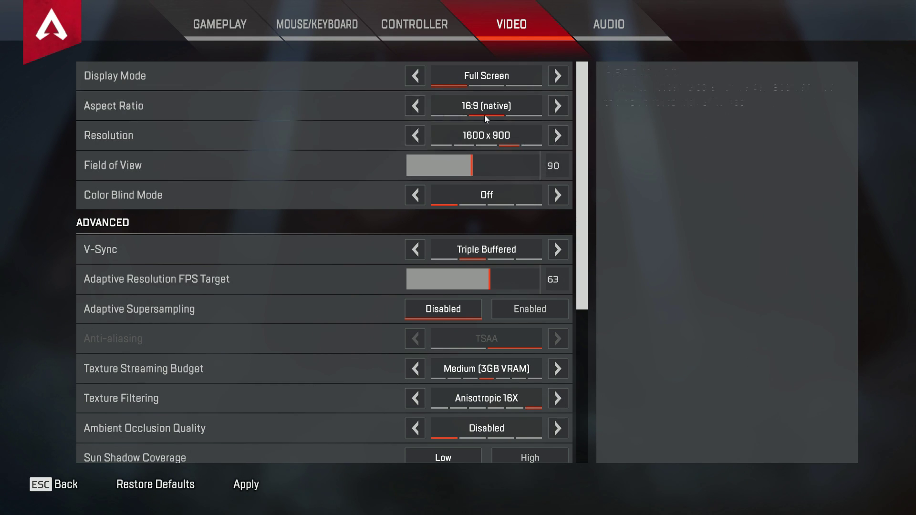
pyautogui.click(558, 137)
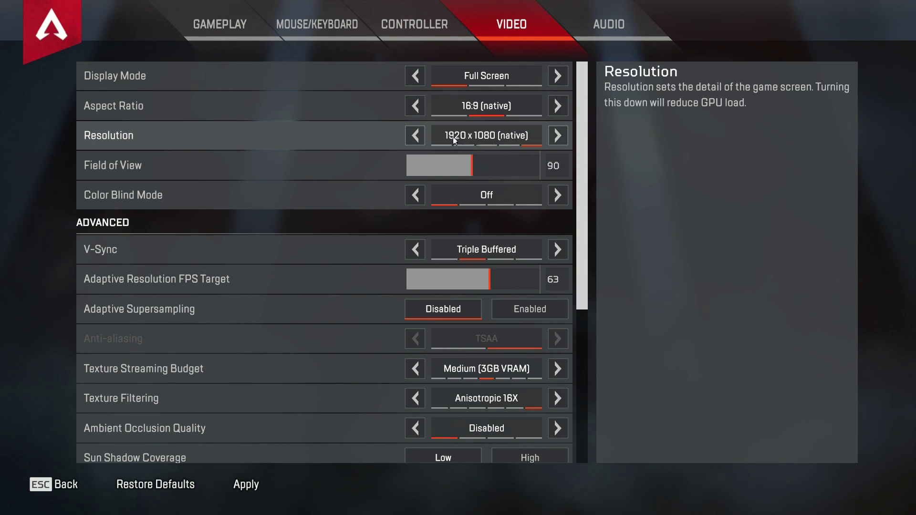
pyautogui.press('Up')
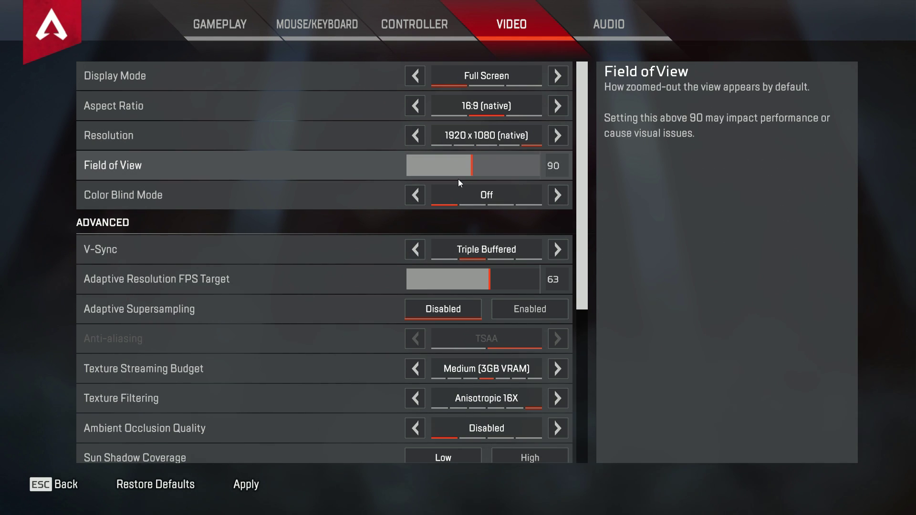
# Set the Field of View slider to 98 and switch Color Blind Mode to Protanopia.
pyautogui.moveTo(470, 174); pyautogui.dragTo(528, 178)
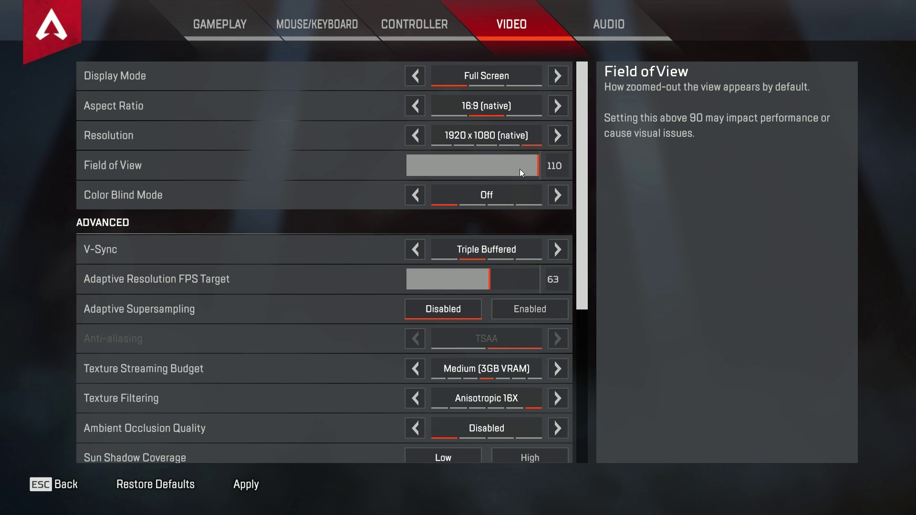
pyautogui.moveTo(521, 170); pyautogui.dragTo(491, 171)
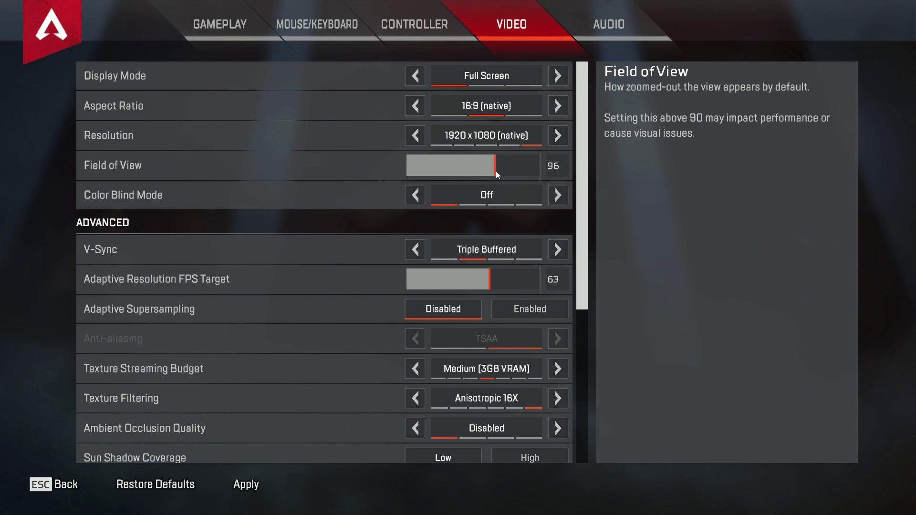
pyautogui.moveTo(496, 172); pyautogui.dragTo(497, 171)
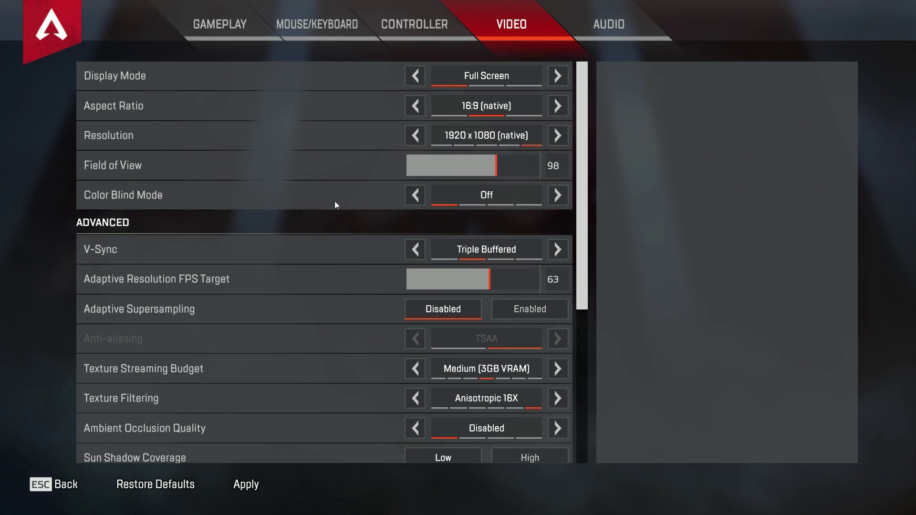
pyautogui.click(561, 202)
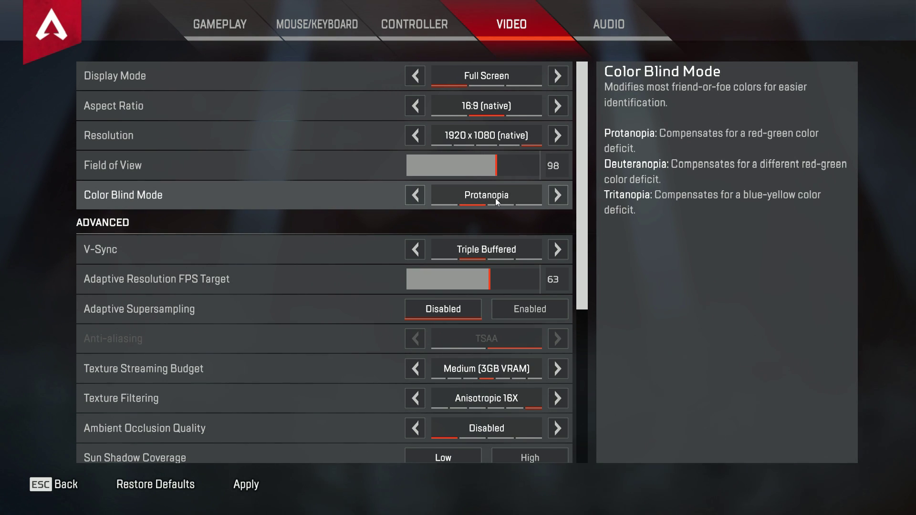
# Cycle Color Blind Mode through Deuteranopia and Tritanopia, leave it Off, and disable V-Sync.
pyautogui.click(558, 194)
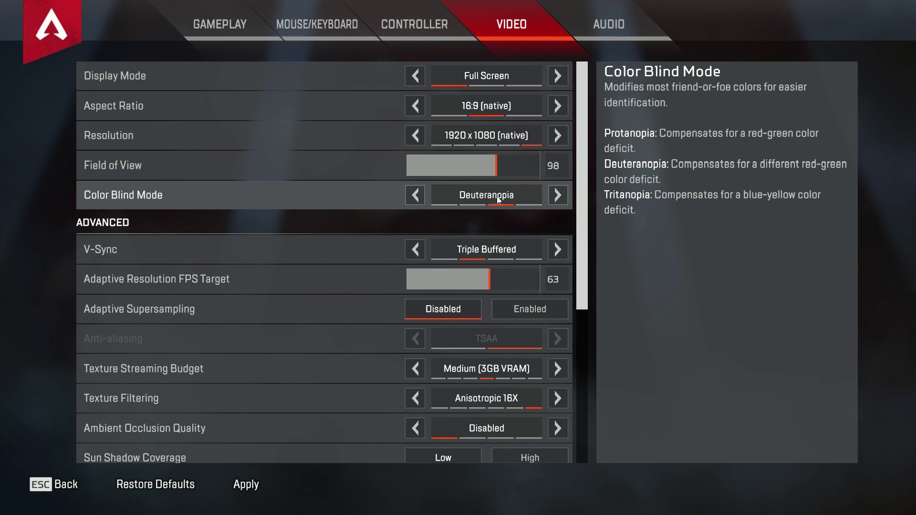
pyautogui.click(421, 197)
pyautogui.click(560, 199)
pyautogui.click(560, 199)
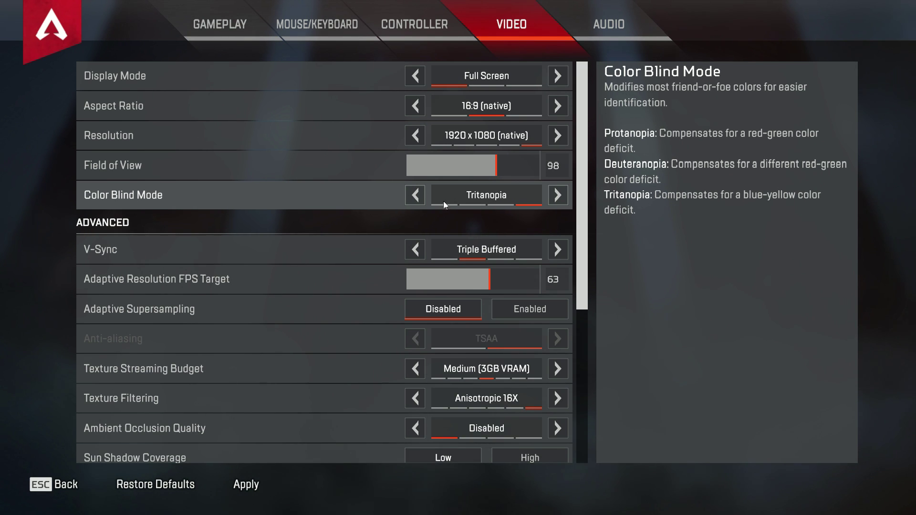
pyautogui.click(414, 195)
pyautogui.click(414, 195)
pyautogui.click(415, 195)
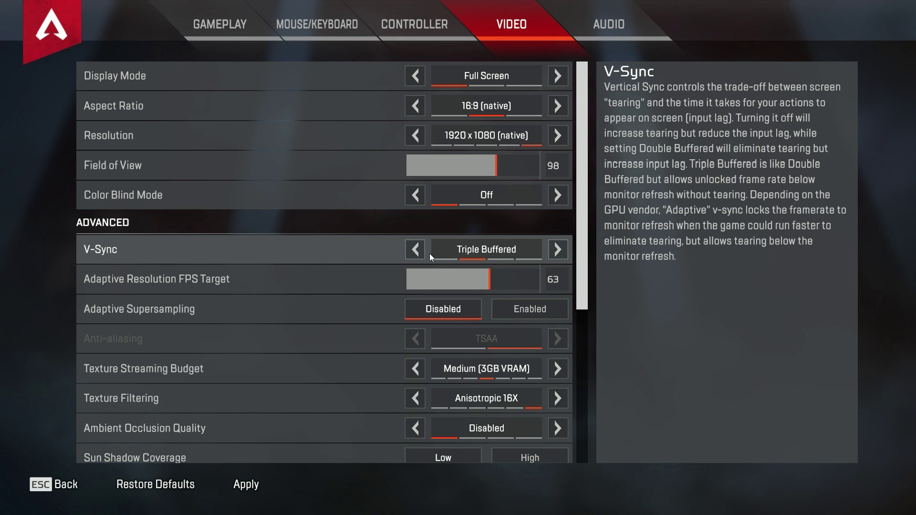
pyautogui.click(443, 257)
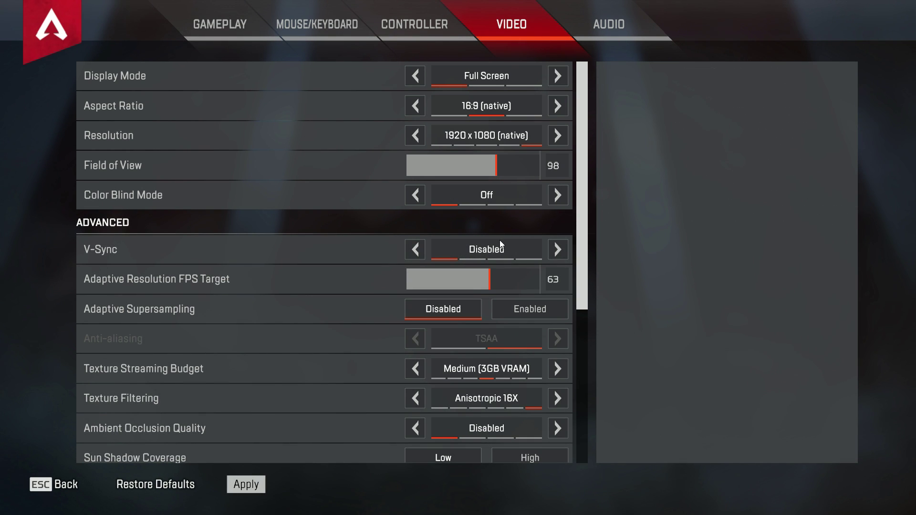
# Cycle V-Sync through Triple Buffered, Adaptive and Adaptive (1/2 Rate), ending on Disabled.
pyautogui.click(473, 253)
pyautogui.click(494, 256)
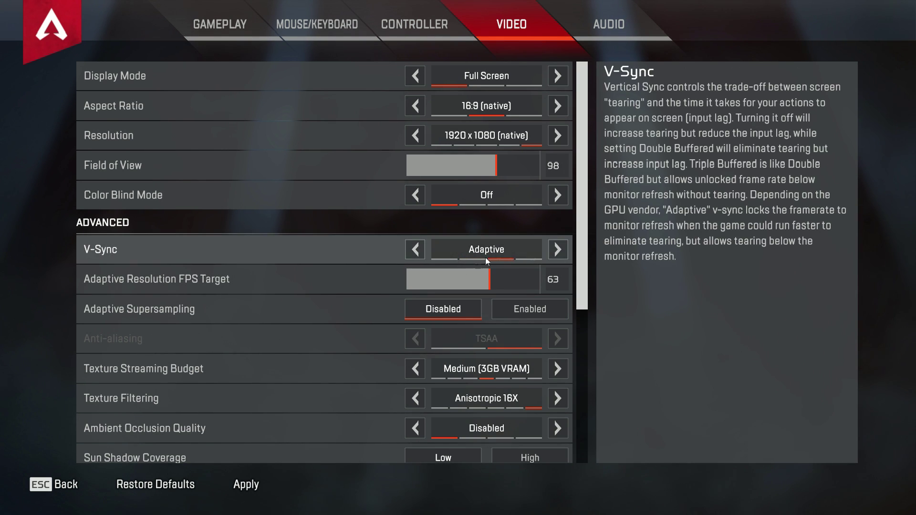
pyautogui.click(553, 255)
pyautogui.click(422, 250)
pyautogui.click(422, 251)
pyautogui.click(422, 251)
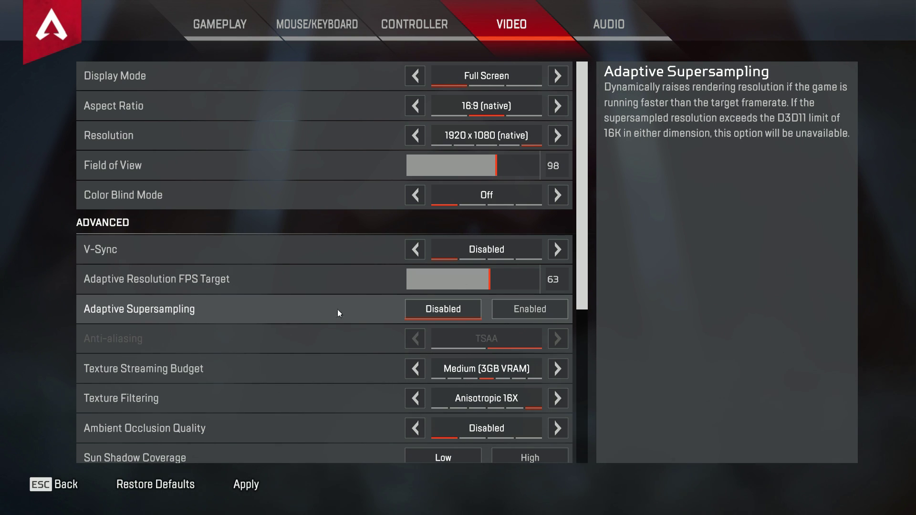
pyautogui.scroll(-1, 353, 283)
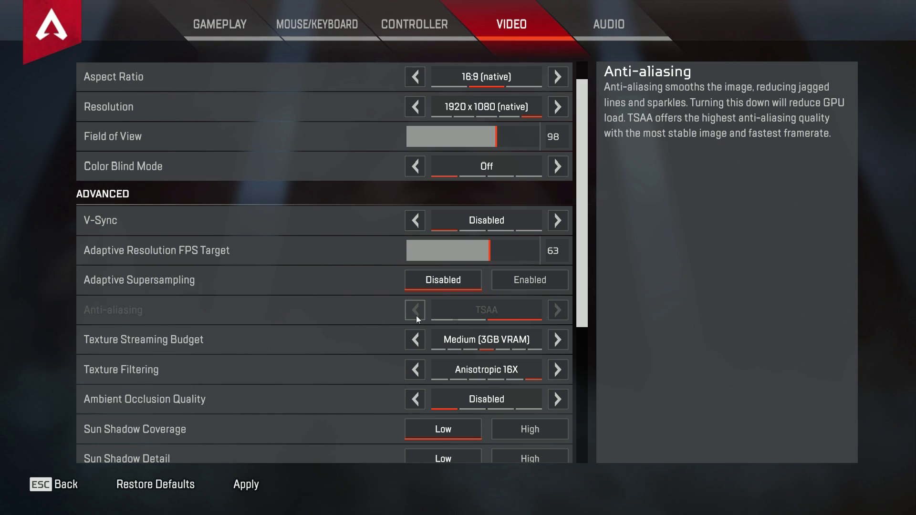
pyautogui.scroll(-2, 432, 295)
pyautogui.scroll(2, 454, 218)
pyautogui.scroll(-2, 390, 300)
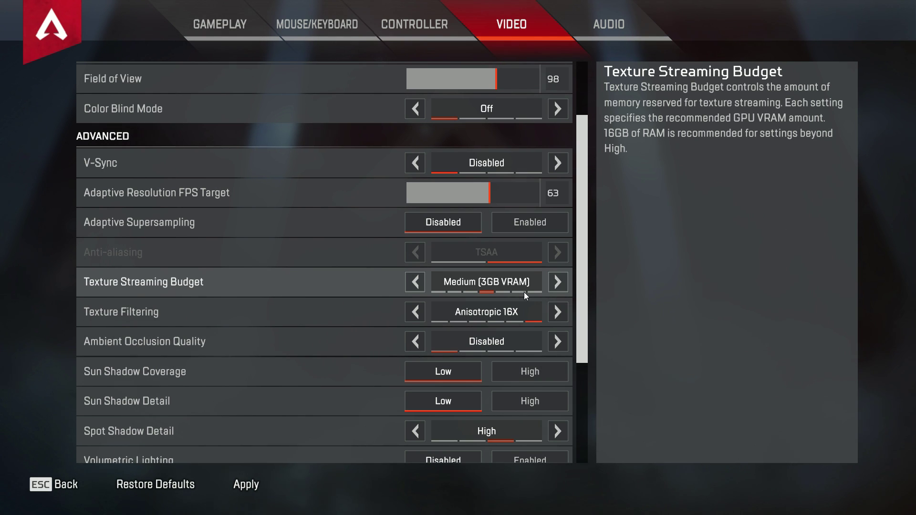
pyautogui.click(558, 282)
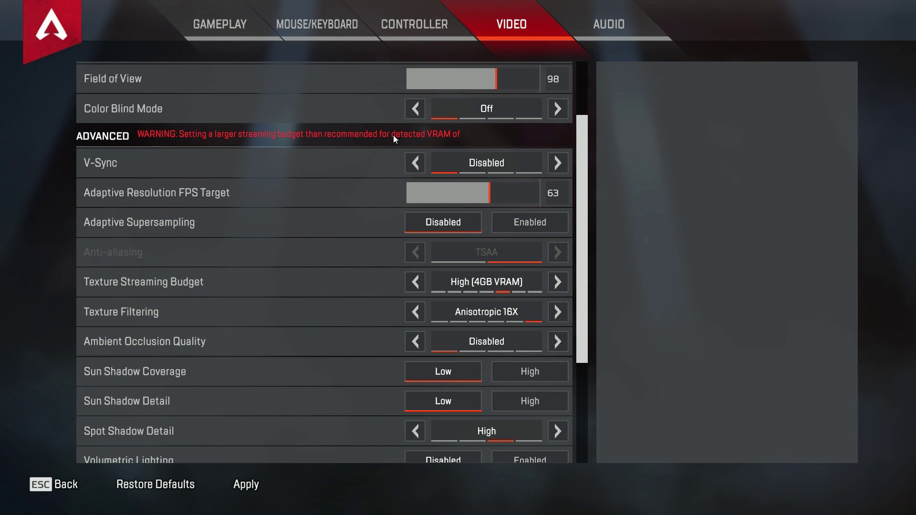
pyautogui.click(422, 314)
pyautogui.click(564, 315)
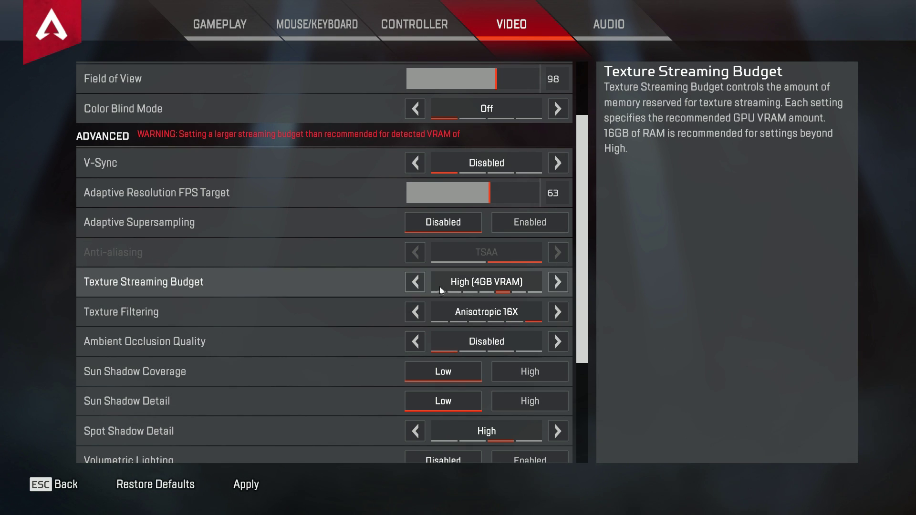
pyautogui.click(417, 283)
pyautogui.click(417, 283)
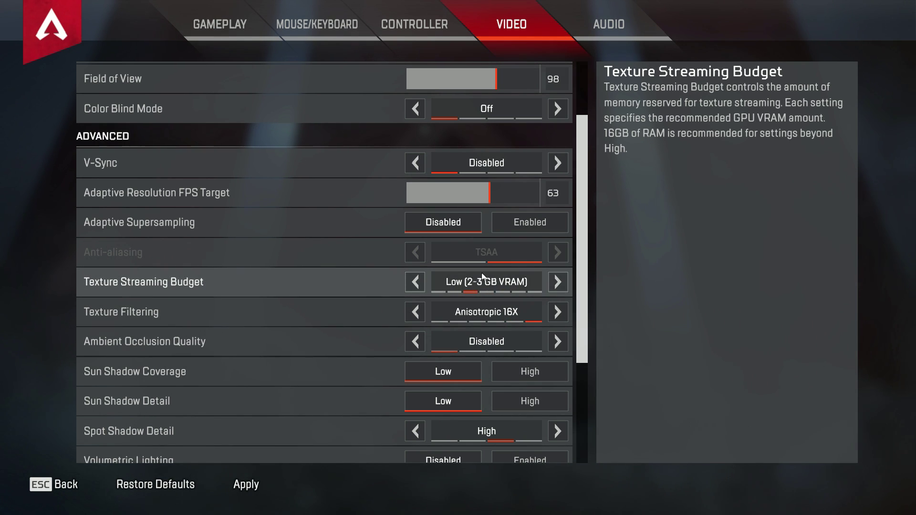
pyautogui.click(557, 281)
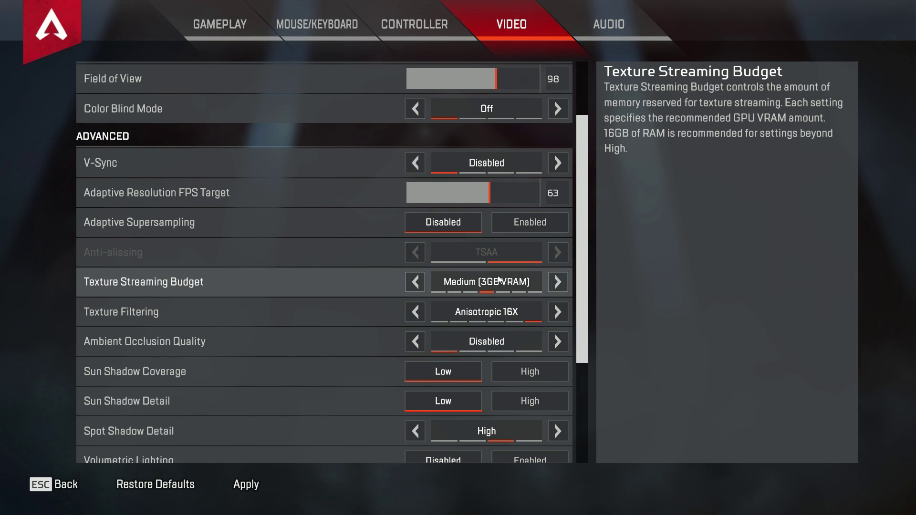
pyautogui.click(418, 281)
pyautogui.click(558, 281)
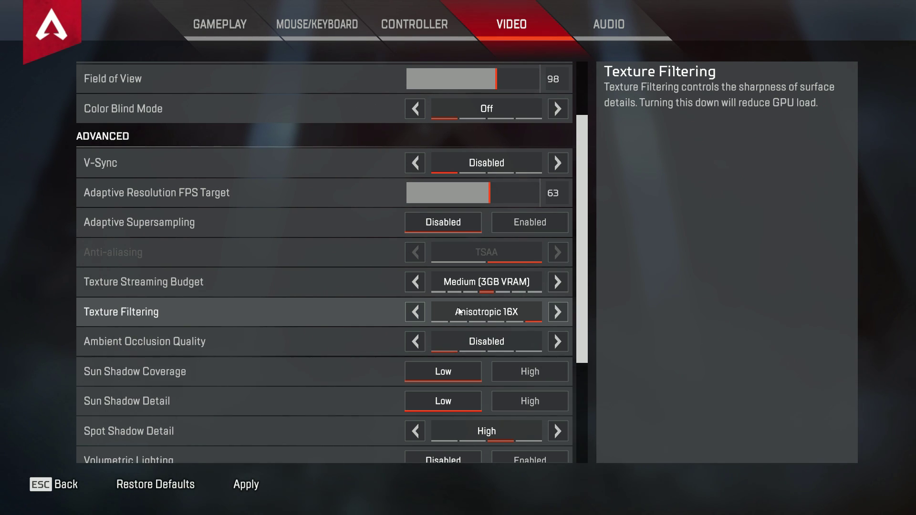
# Step Texture Filtering down to Bilinear, up to Anisotropic 16X, then back to Bilinear.
pyautogui.click(411, 314)
pyautogui.click(412, 314)
pyautogui.click(411, 314)
pyautogui.click(411, 314)
pyautogui.click(412, 315)
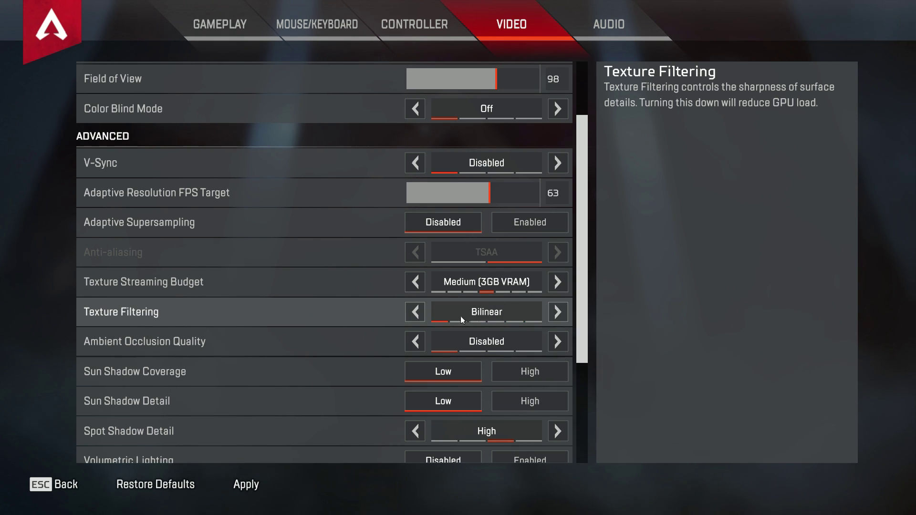
pyautogui.click(563, 310)
pyautogui.click(564, 311)
pyautogui.click(564, 310)
pyautogui.click(563, 311)
pyautogui.click(563, 310)
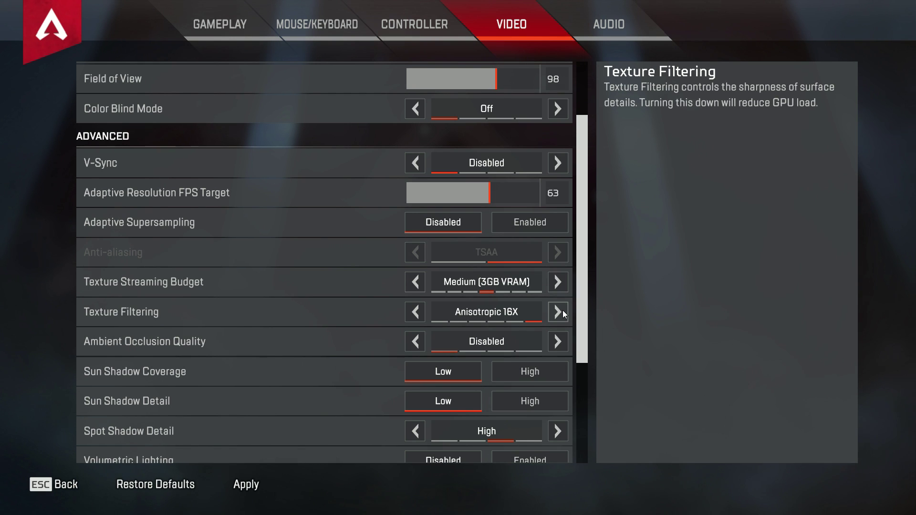
pyautogui.click(410, 313)
pyautogui.click(410, 313)
pyautogui.click(410, 313)
pyautogui.click(411, 313)
pyautogui.click(410, 312)
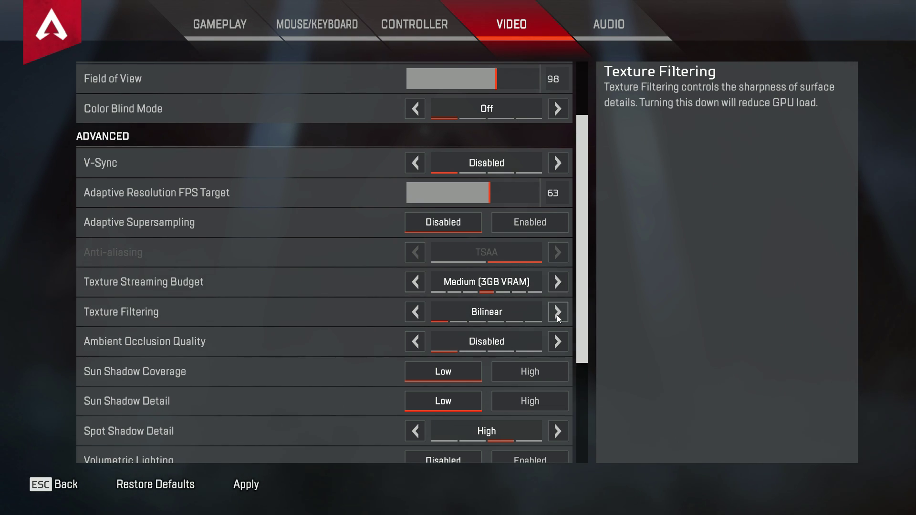
# Compare Texture Filtering at Trilinear and Anisotropic 16X, finishing on Bilinear.
pyautogui.click(556, 314)
pyautogui.click(409, 313)
pyautogui.click(558, 313)
pyautogui.click(558, 312)
pyautogui.click(558, 313)
pyautogui.click(558, 313)
pyautogui.click(558, 313)
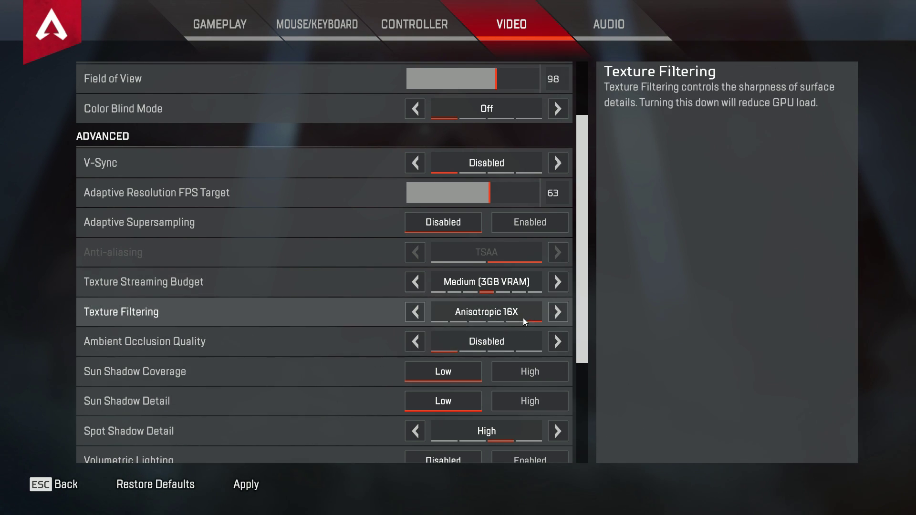
pyautogui.click(421, 314)
pyautogui.click(422, 313)
pyautogui.click(422, 314)
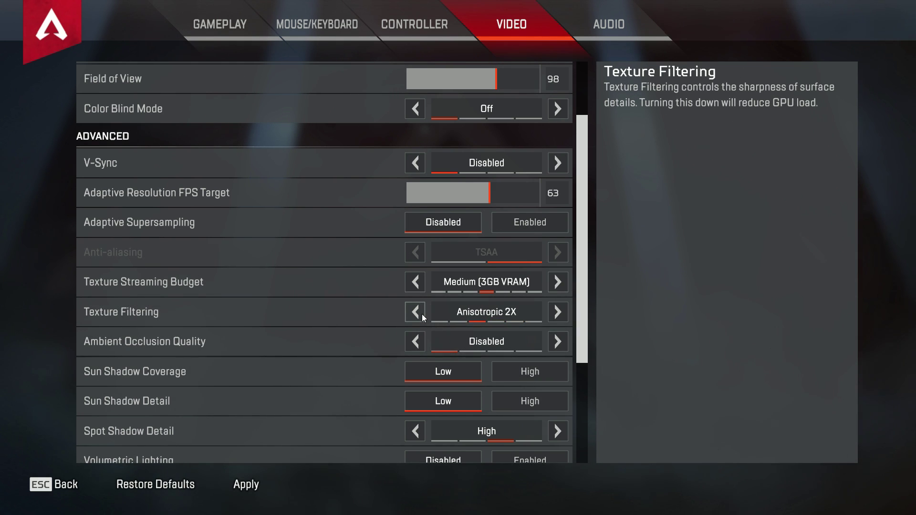
pyautogui.click(421, 314)
pyautogui.click(421, 314)
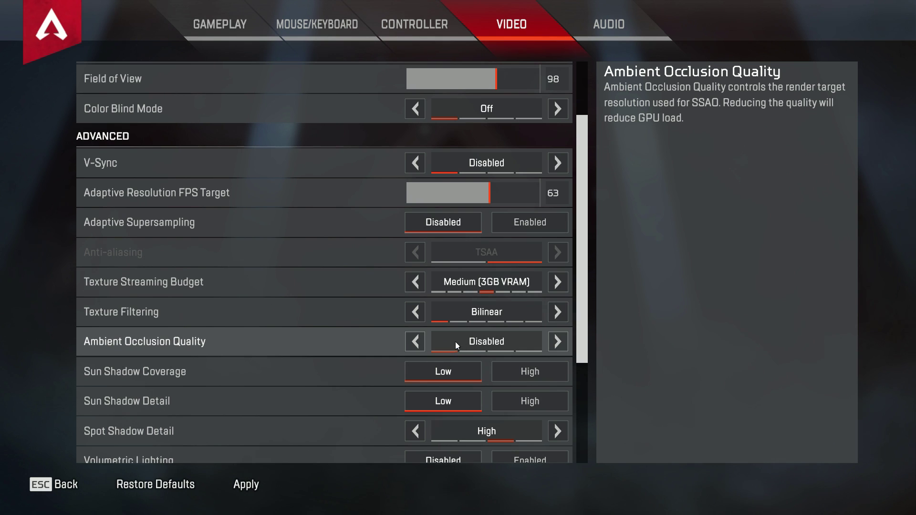
# Lower Spot Shadow Detail in the Video settings from High to Disabled.
pyautogui.scroll(-4, 455, 342)
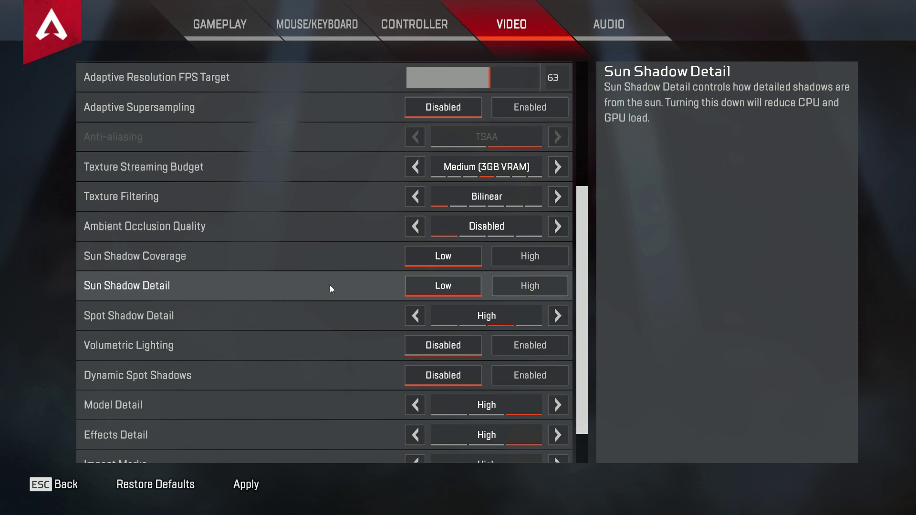
pyautogui.scroll(-1, 433, 281)
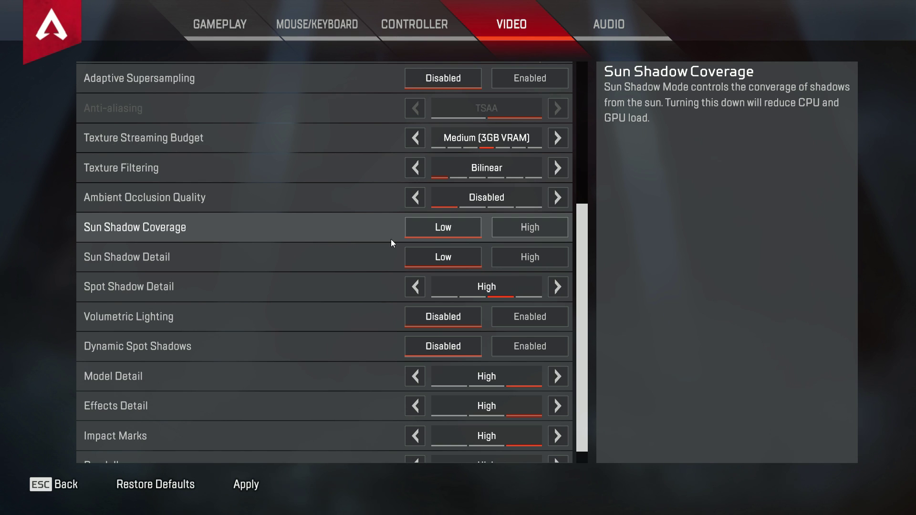
pyautogui.click(415, 286)
pyautogui.click(414, 286)
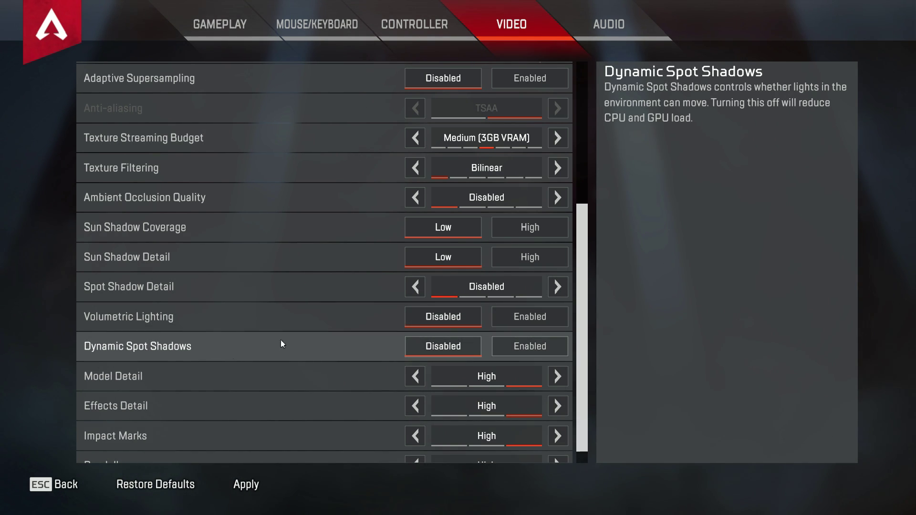
pyautogui.scroll(-1, 377, 329)
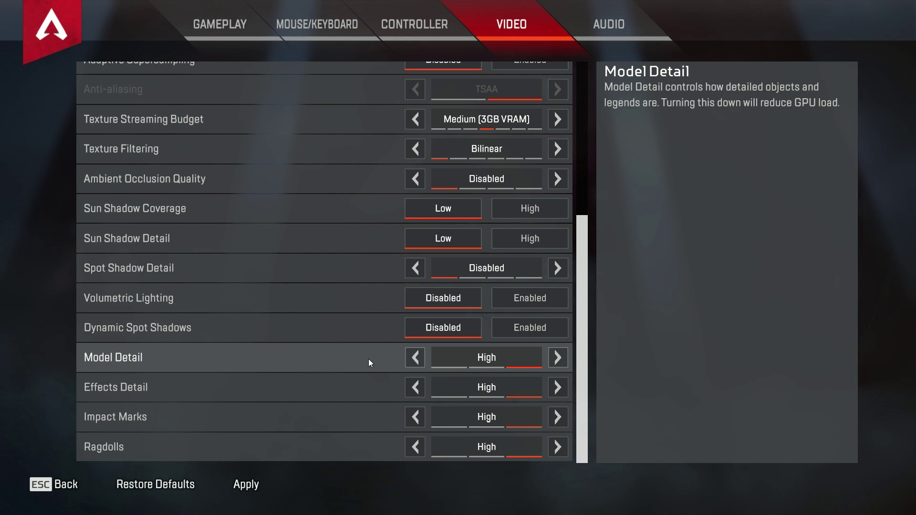
pyautogui.click(419, 360)
pyautogui.click(415, 387)
pyautogui.click(413, 418)
pyautogui.click(411, 447)
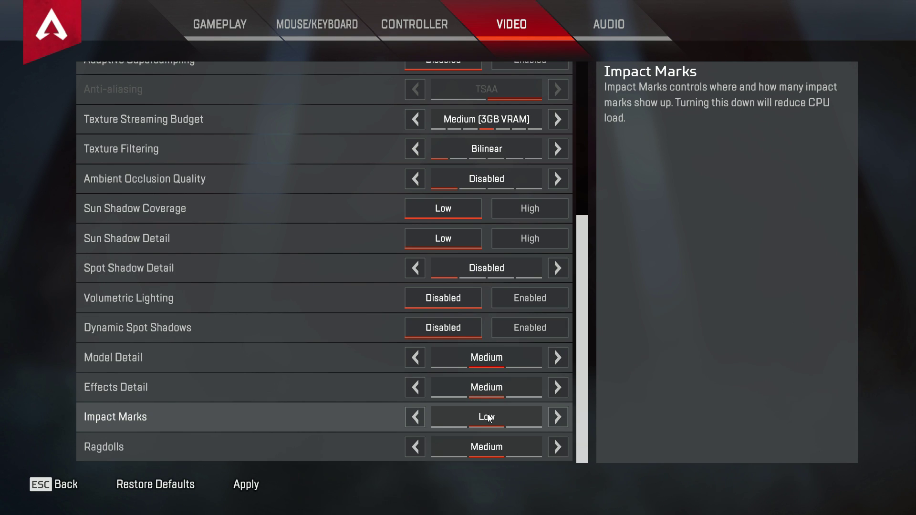
pyautogui.click(557, 358)
pyautogui.click(557, 387)
pyautogui.click(557, 417)
pyautogui.click(557, 417)
pyautogui.click(557, 444)
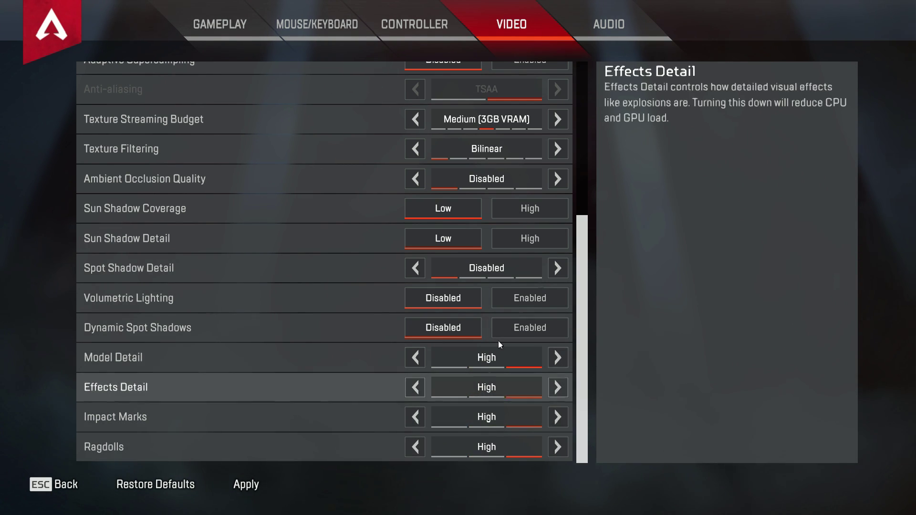
pyautogui.click(487, 357)
pyautogui.click(487, 386)
pyautogui.click(486, 447)
pyautogui.click(486, 417)
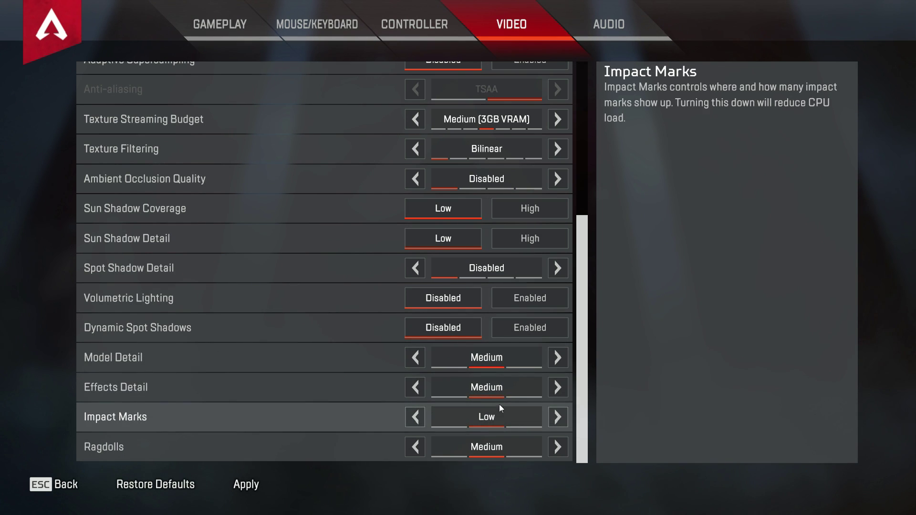
pyautogui.click(558, 361)
pyautogui.click(557, 387)
pyautogui.click(556, 416)
pyautogui.click(557, 445)
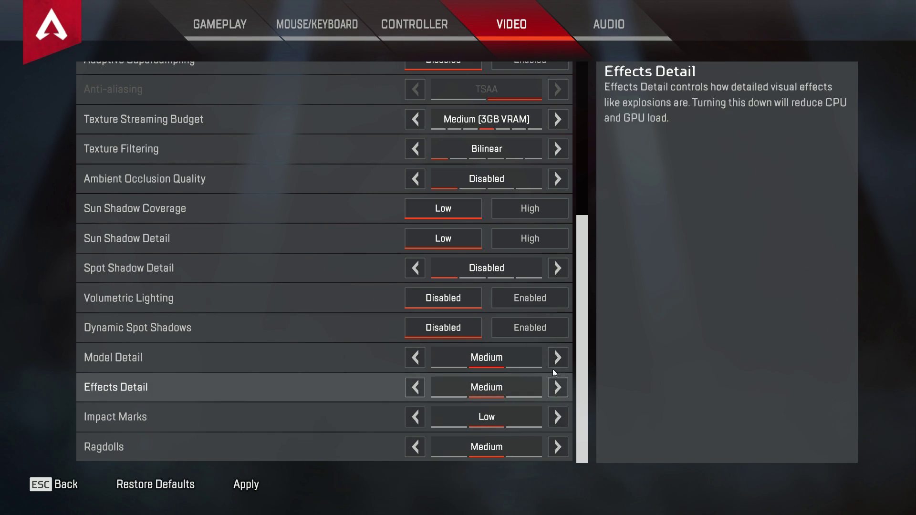
pyautogui.click(556, 365)
pyautogui.click(558, 385)
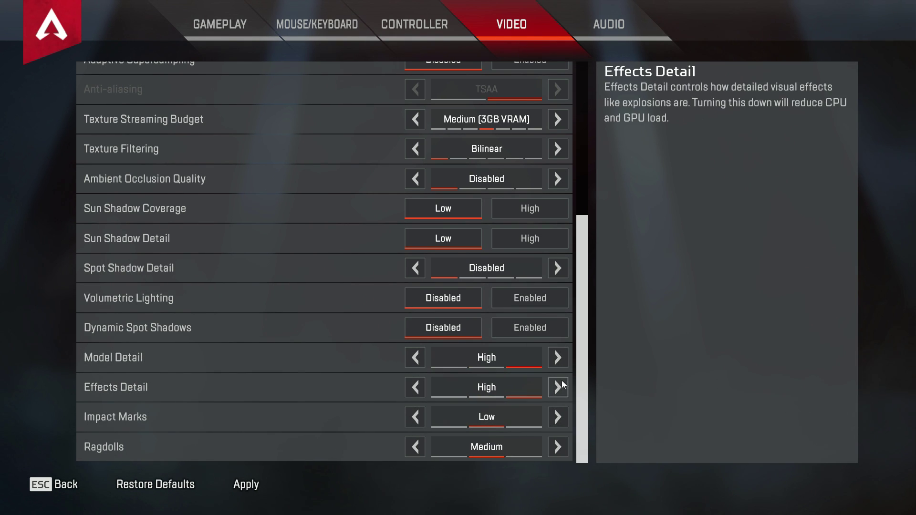
pyautogui.click(555, 414)
pyautogui.click(558, 444)
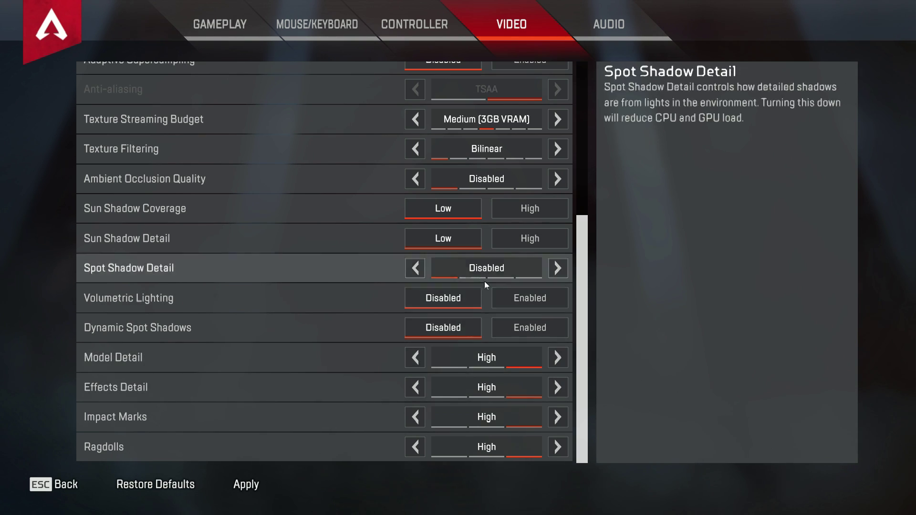
pyautogui.scroll(10, 477, 258)
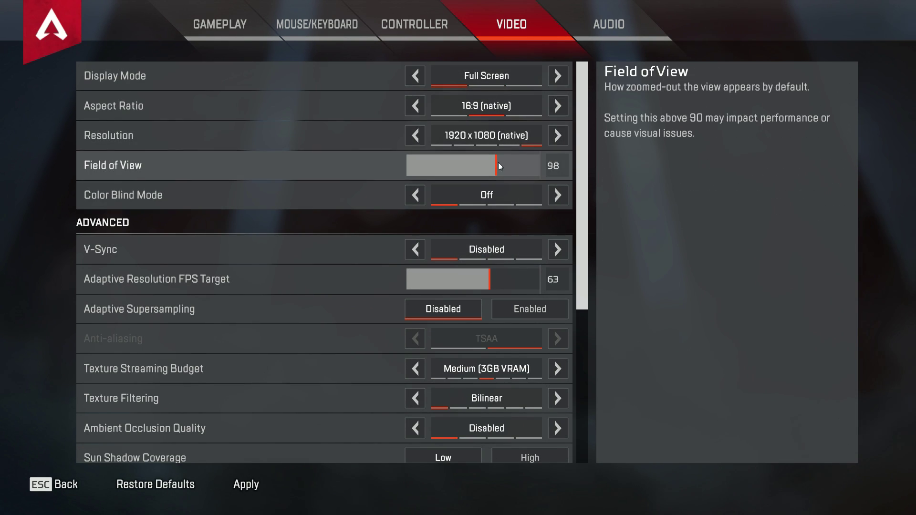